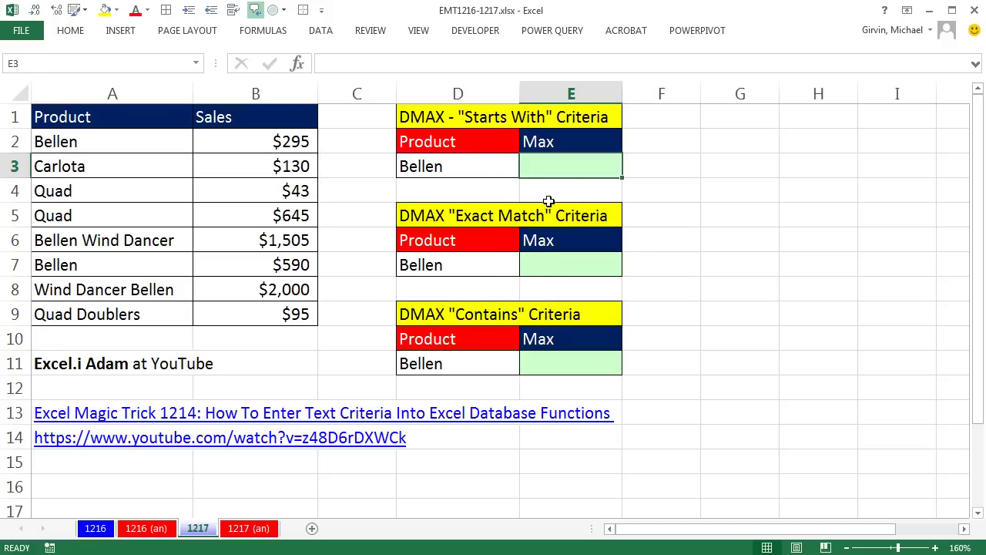
# Highlight the Bellen records in the Product/Sales table, including row 7's $590 sale
pyautogui.click(101, 145)
pyautogui.click(105, 238)
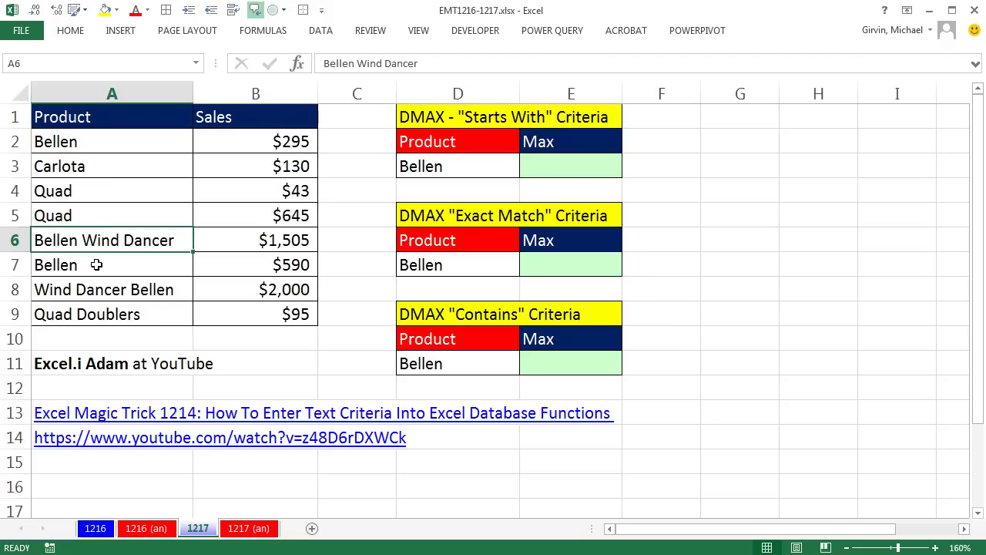
pyautogui.click(97, 266)
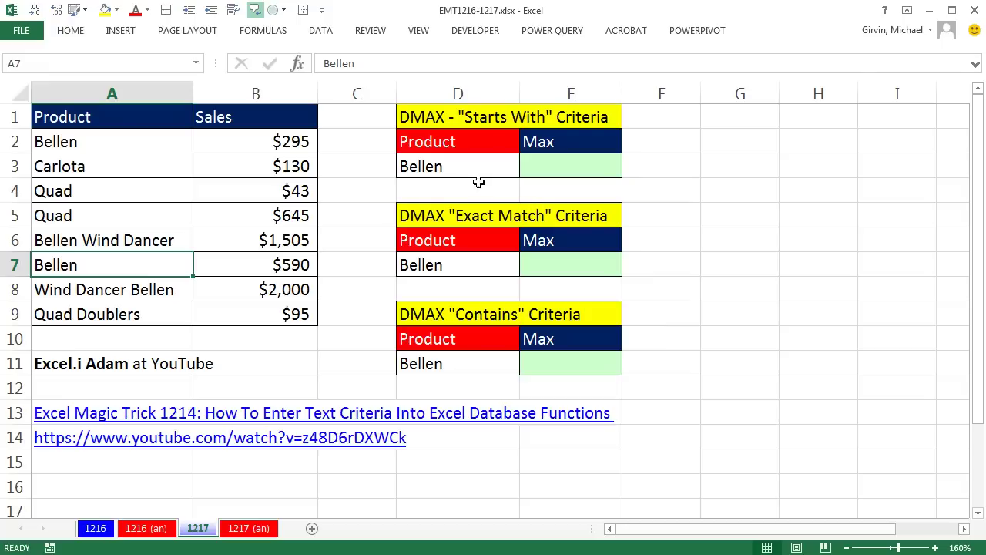
pyautogui.click(438, 172)
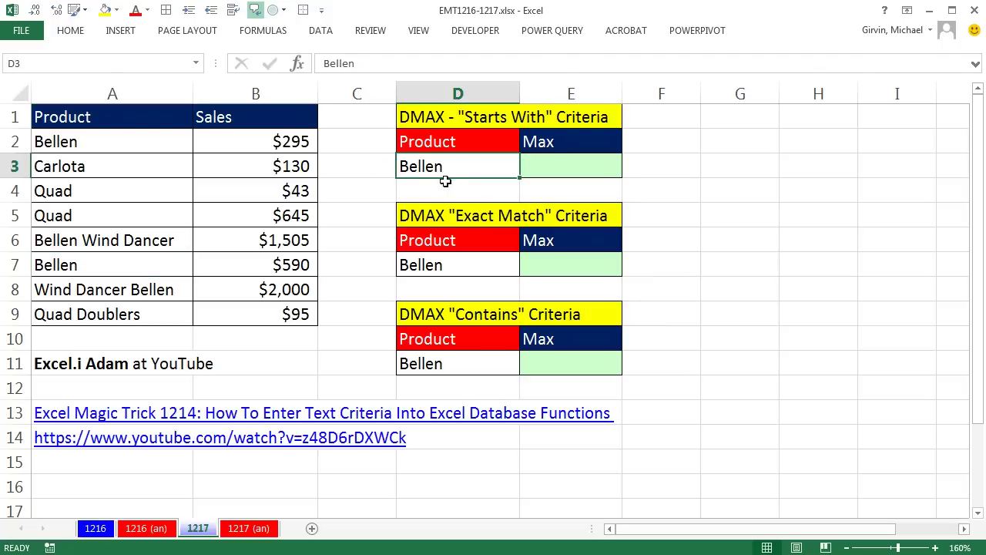
pyautogui.moveTo(160, 136); pyautogui.dragTo(266, 139)
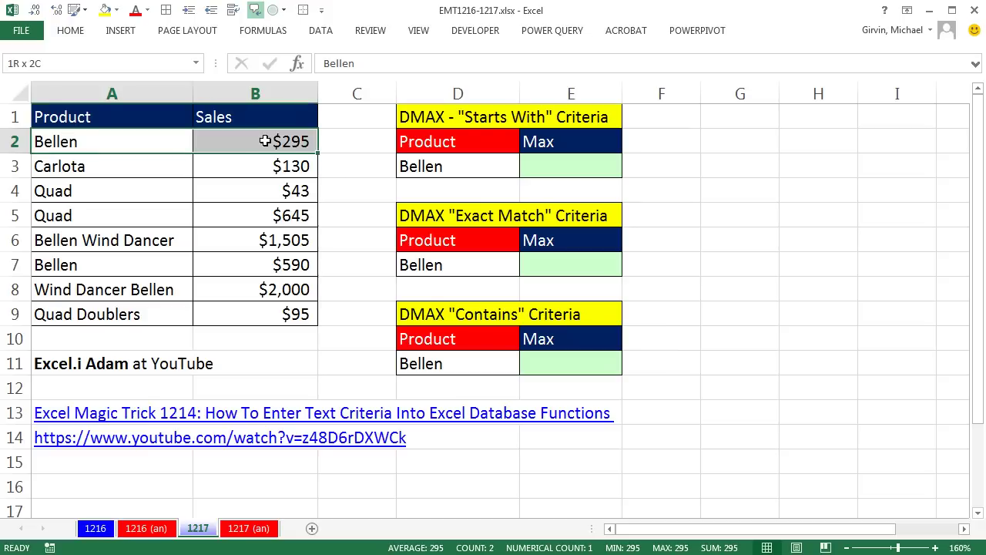
pyautogui.keyDown('ctrl'); pyautogui.click(117, 267); pyautogui.keyUp('ctrl')
pyautogui.moveTo(117, 266); pyautogui.dragTo(253, 265)
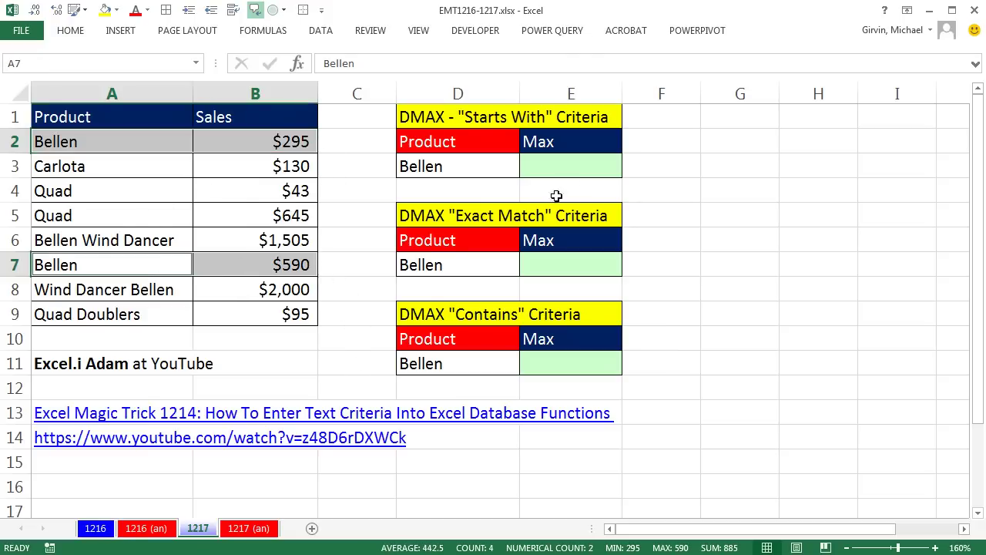
pyautogui.click(592, 166)
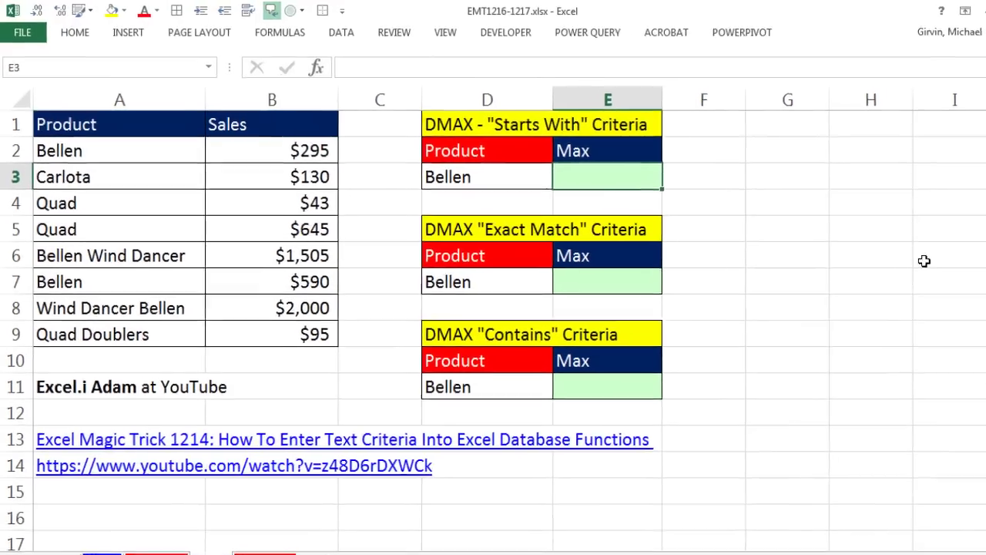
# Start a DMAX formula in E3 with the locked database $A$1:$B$9
pyautogui.write('=d')
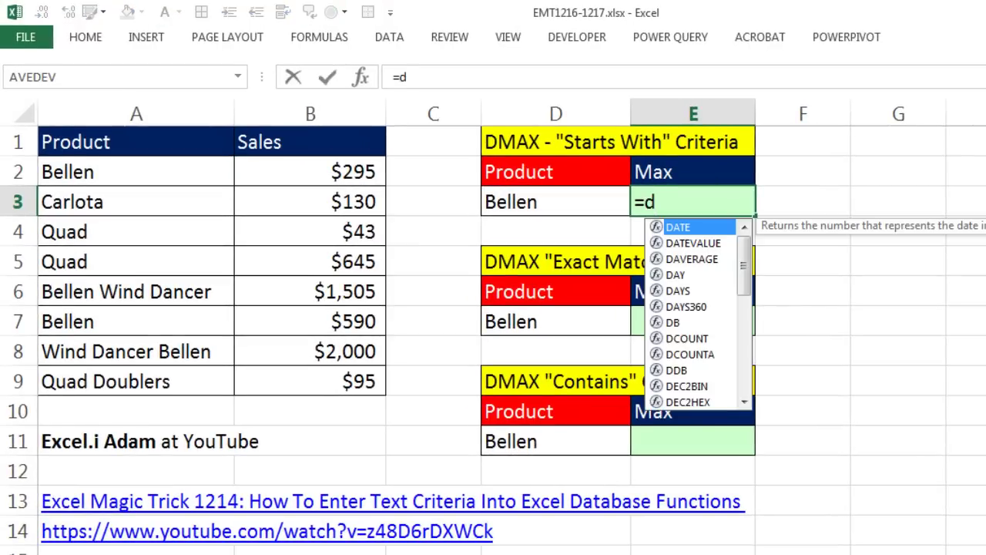
pyautogui.write('mx')
pyautogui.press('BackSpace')
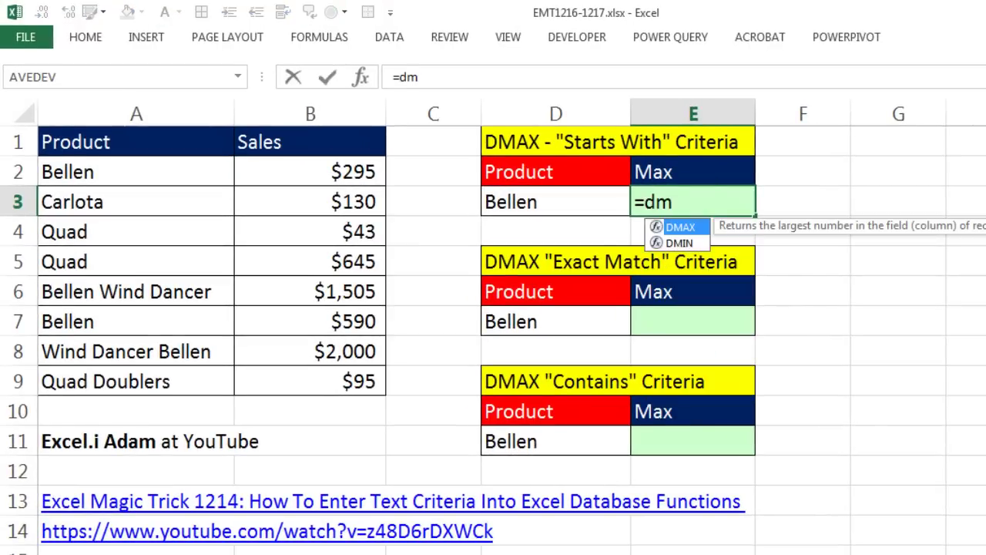
pyautogui.press('Tab')
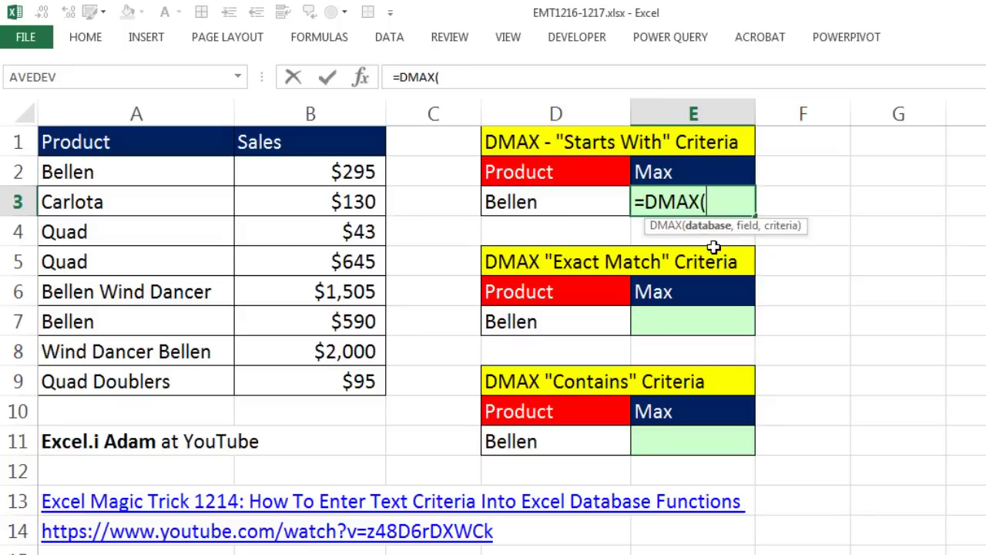
pyautogui.moveTo(127, 142)
pyautogui.mouseDown()
pyautogui.moveTo(284, 141)
pyautogui.moveTo(302, 380)
pyautogui.mouseUp()
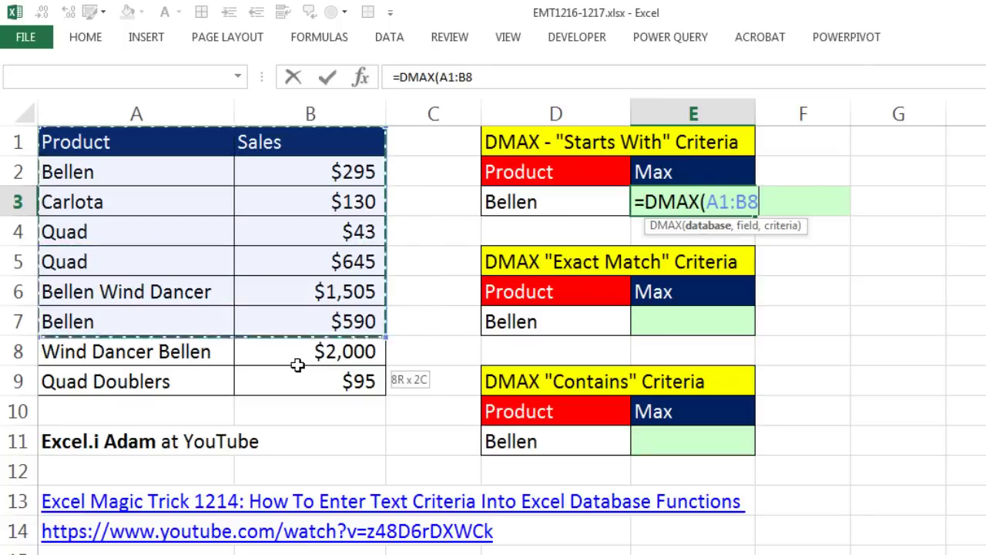
pyautogui.press('F4')
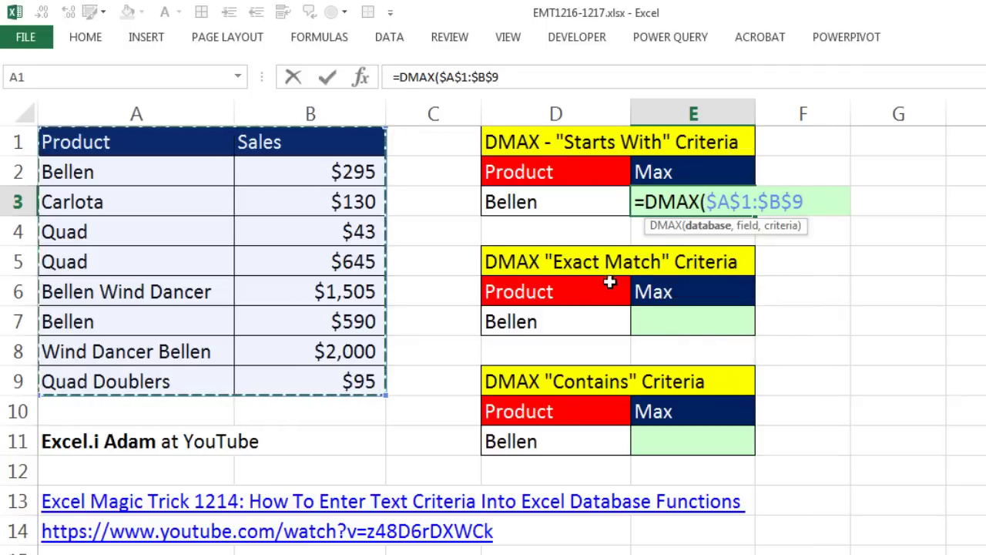
pyautogui.write(',')
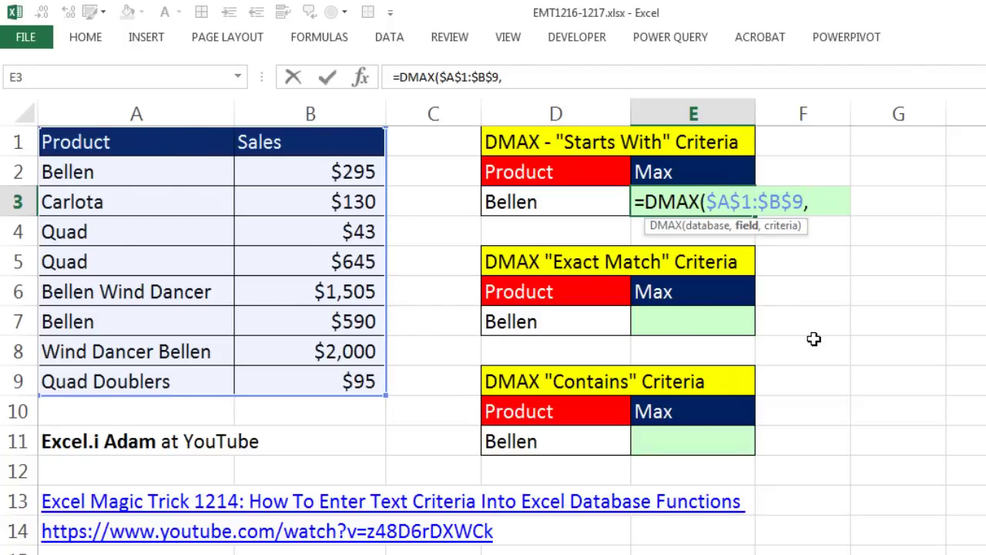
# Complete E3 as DMAX with field 2 and criteria D2:D3, returning 1505
pyautogui.write('2')
pyautogui.press('BackSpace')
pyautogui.write('ales"')
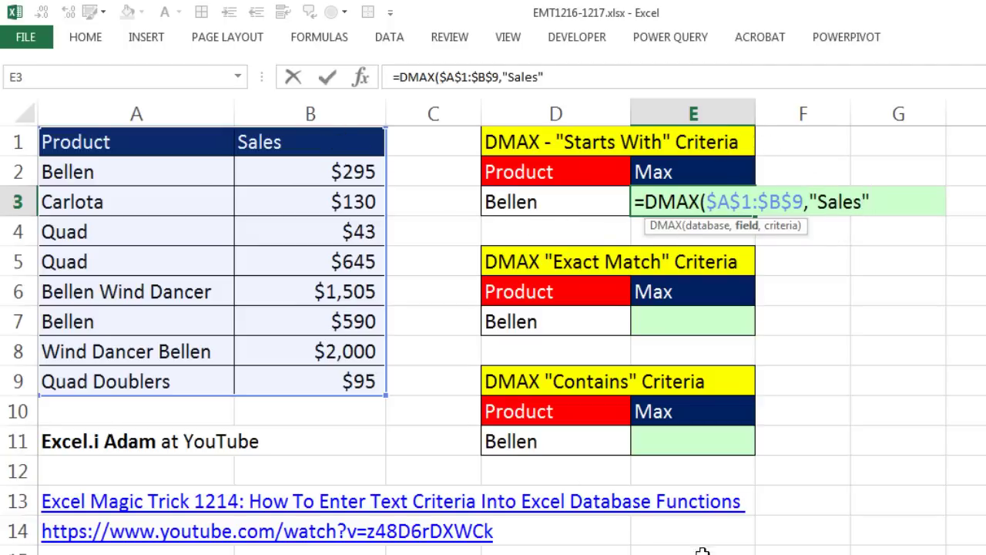
pyautogui.press('BackSpace')
pyautogui.press('BackSpace')
pyautogui.press('BackSpace')
pyautogui.press('BackSpace')
pyautogui.press('BackSpace')
pyautogui.press('BackSpace')
pyautogui.press('BackSpace')
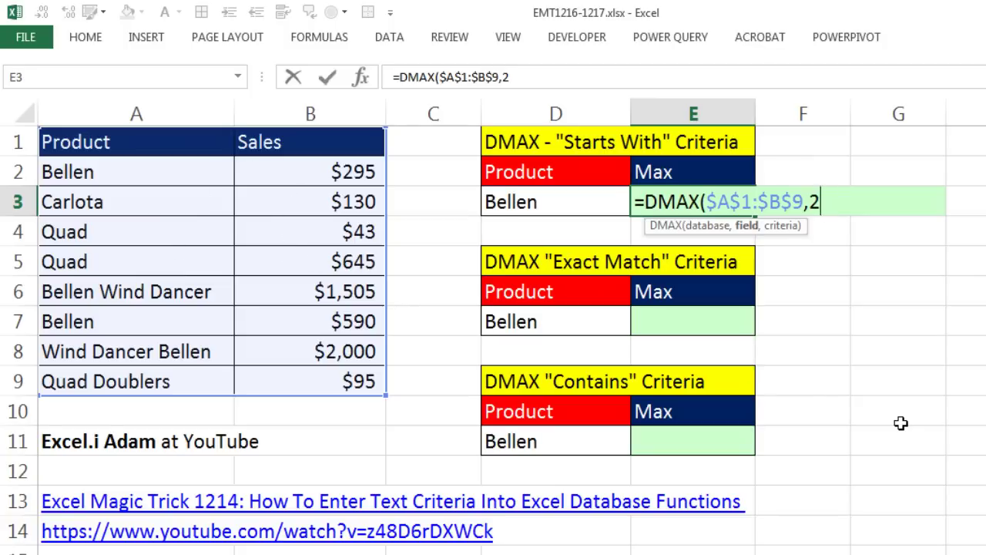
pyautogui.write(',')
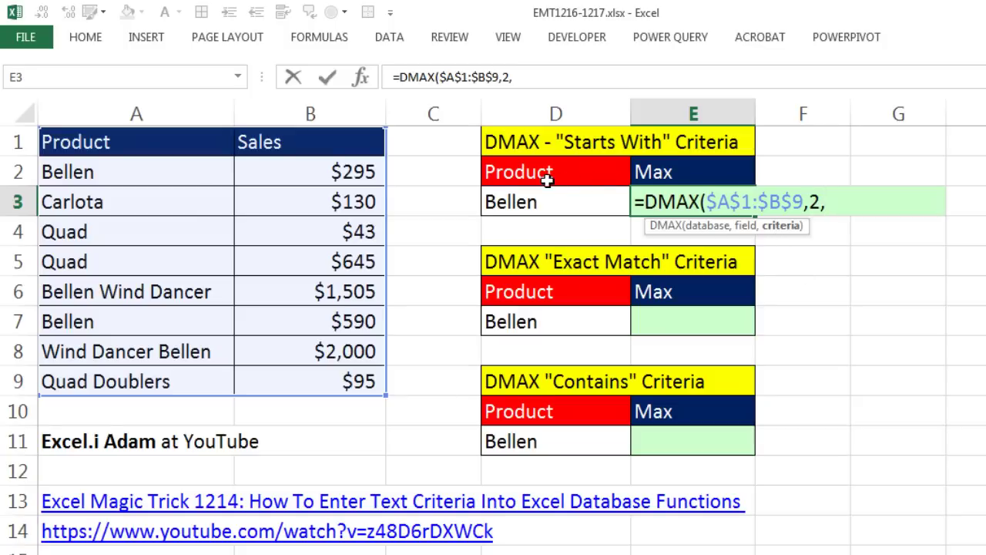
pyautogui.click(515, 173)
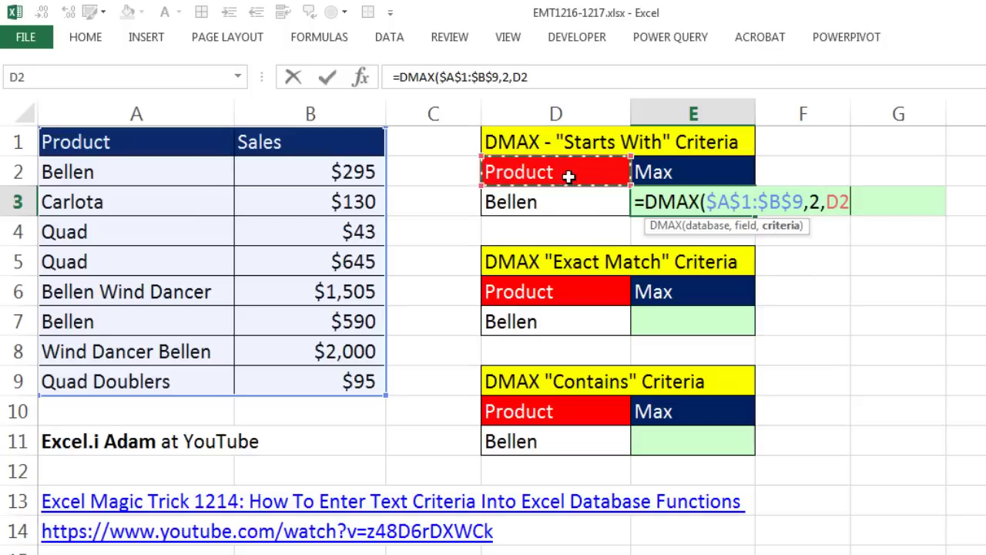
pyautogui.keyDown('shift'); pyautogui.click(554, 197); pyautogui.keyUp('shift')
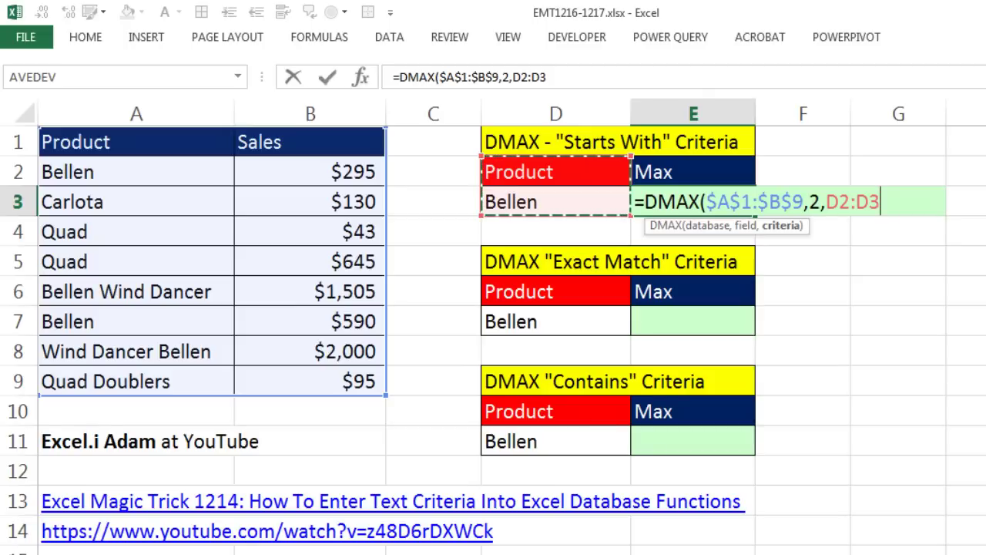
pyautogui.write(')')
pyautogui.hotkey('ctrl', 'Return')
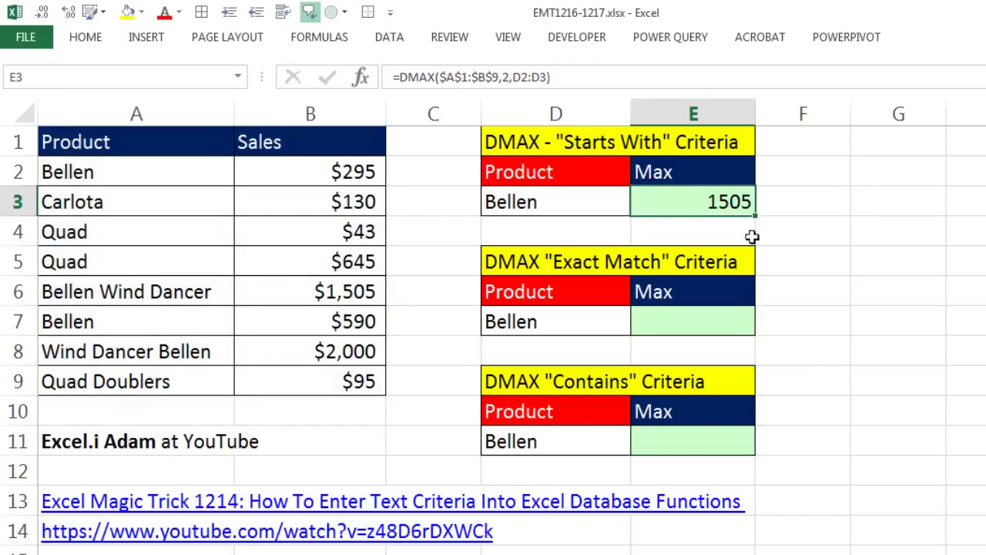
pyautogui.moveTo(139, 175); pyautogui.dragTo(295, 171)
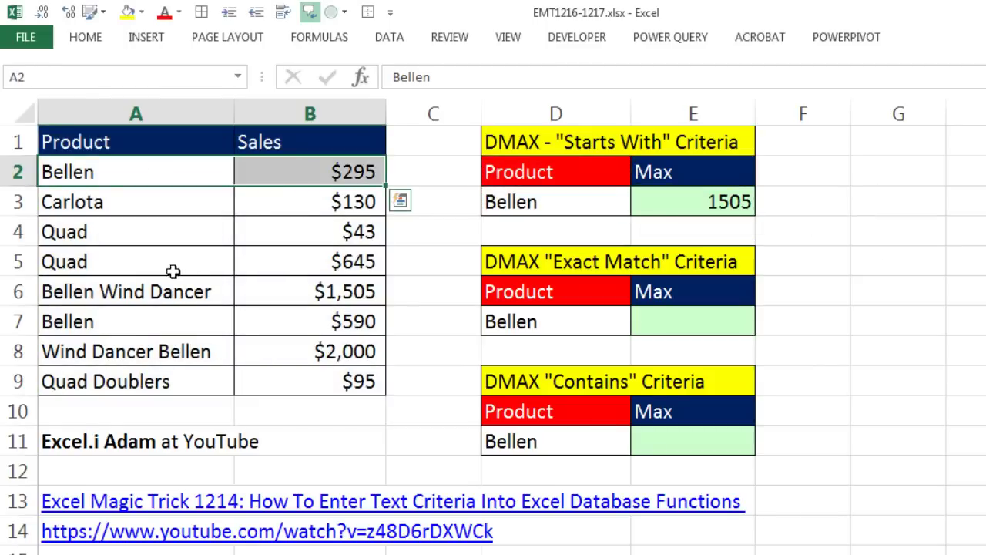
pyautogui.keyDown('ctrl'); pyautogui.moveTo(131, 325); pyautogui.dragTo(308, 331); pyautogui.keyUp('ctrl')
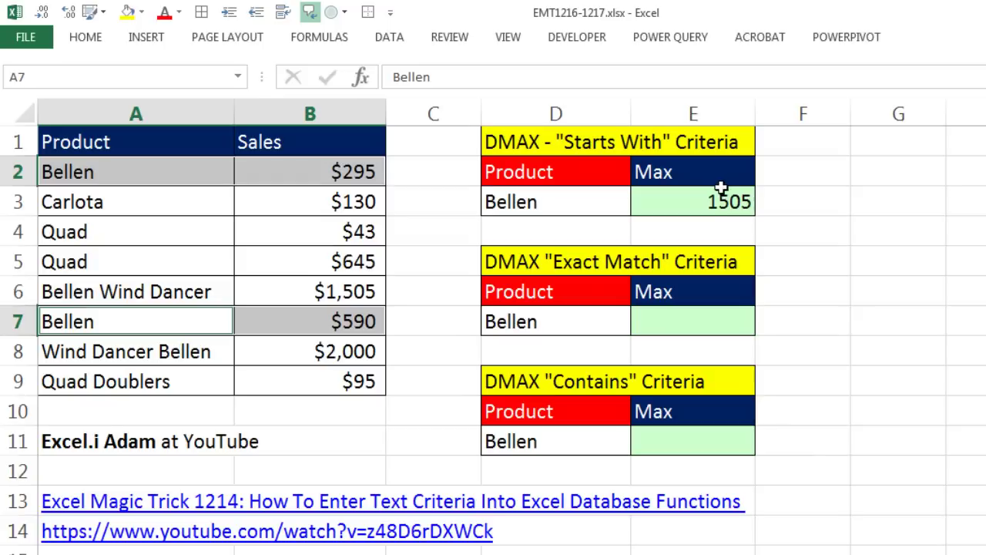
pyautogui.click(547, 200)
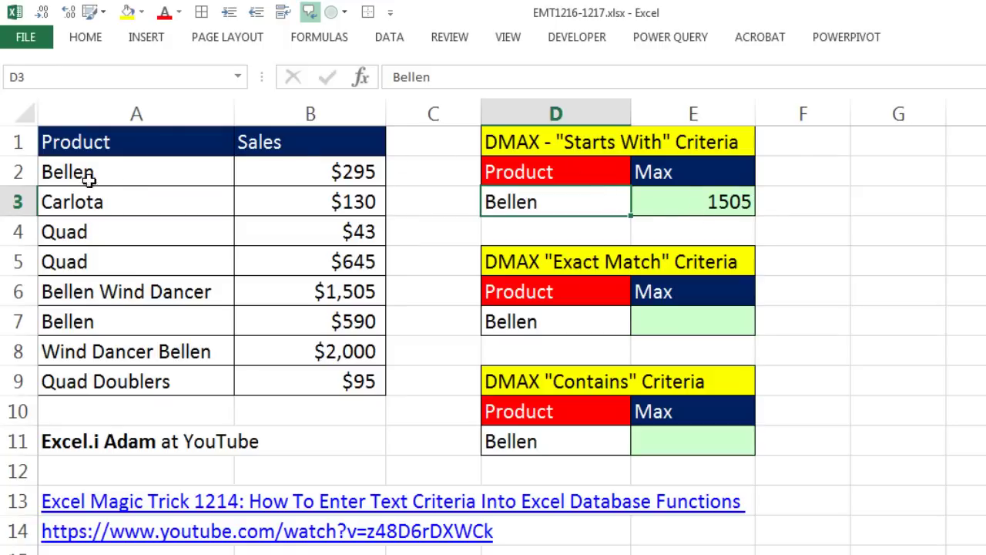
pyautogui.moveTo(88, 177); pyautogui.dragTo(315, 171)
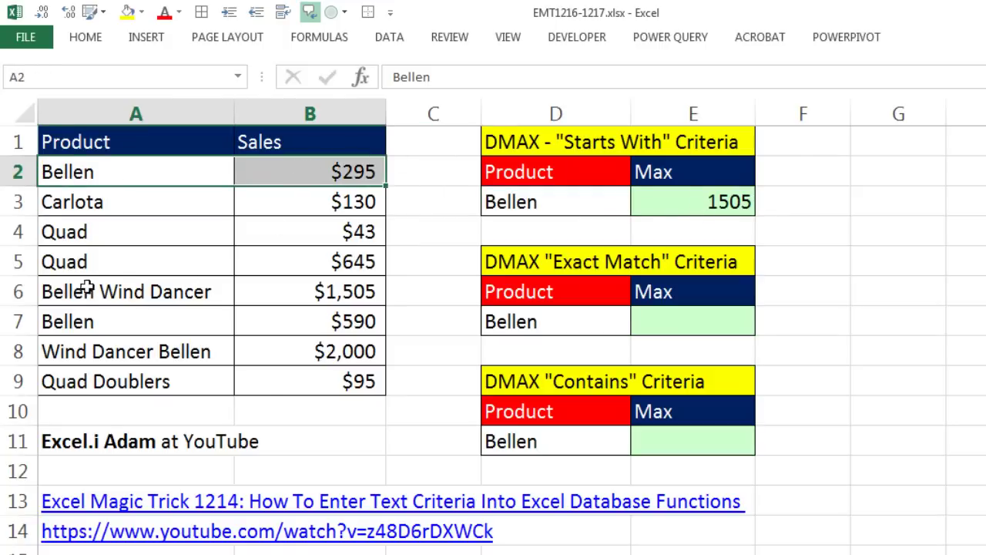
pyautogui.keyDown('ctrl'); pyautogui.moveTo(86, 289); pyautogui.dragTo(312, 321); pyautogui.keyUp('ctrl')
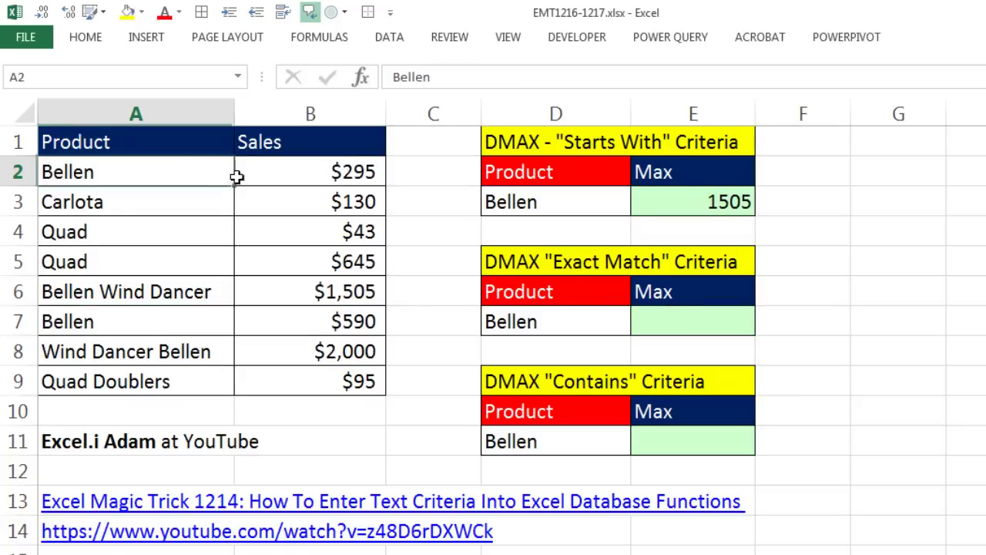
pyautogui.moveTo(85, 176); pyautogui.dragTo(264, 181)
pyautogui.moveTo(172, 322); pyautogui.dragTo(290, 323)
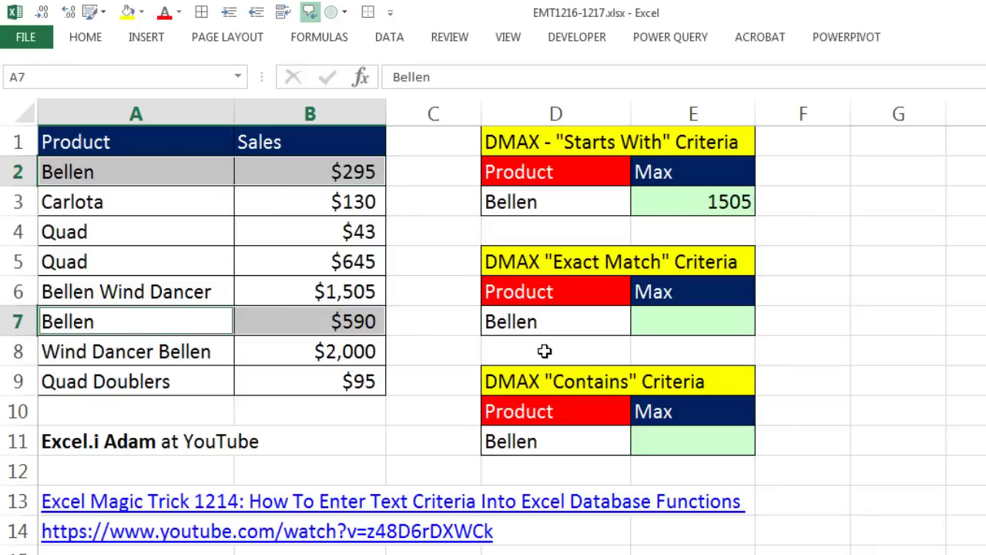
# Copy the DMAX formula from E3 into the Exact Match Max cell E7
pyautogui.click(670, 325)
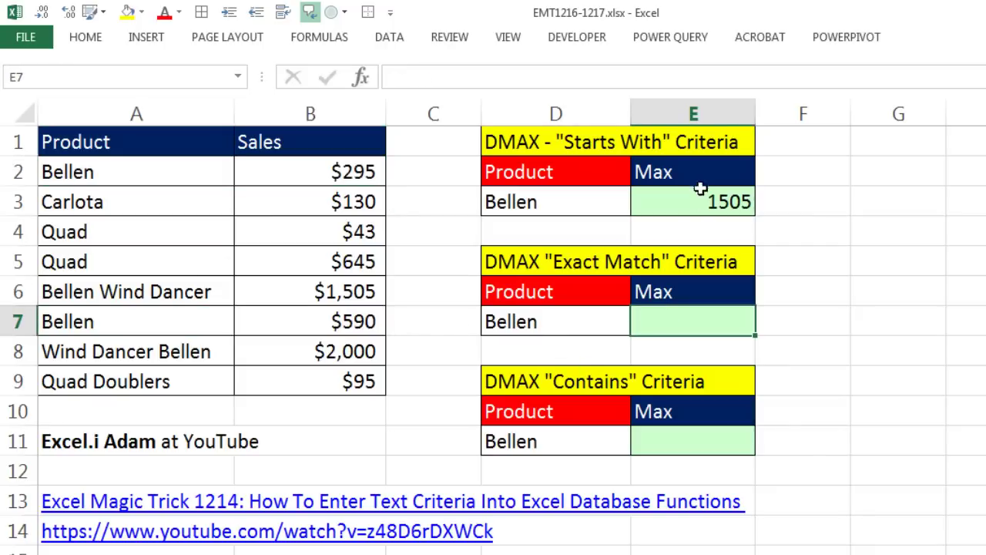
pyautogui.click(689, 206)
pyautogui.hotkey('ctrl', 'c')
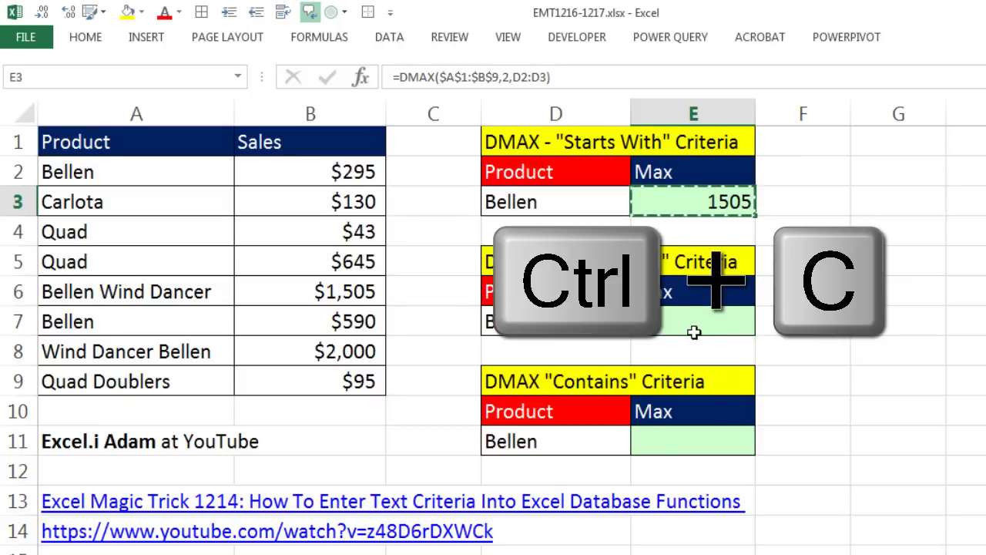
pyautogui.click(694, 326)
pyautogui.hotkey('ctrl', 'v')
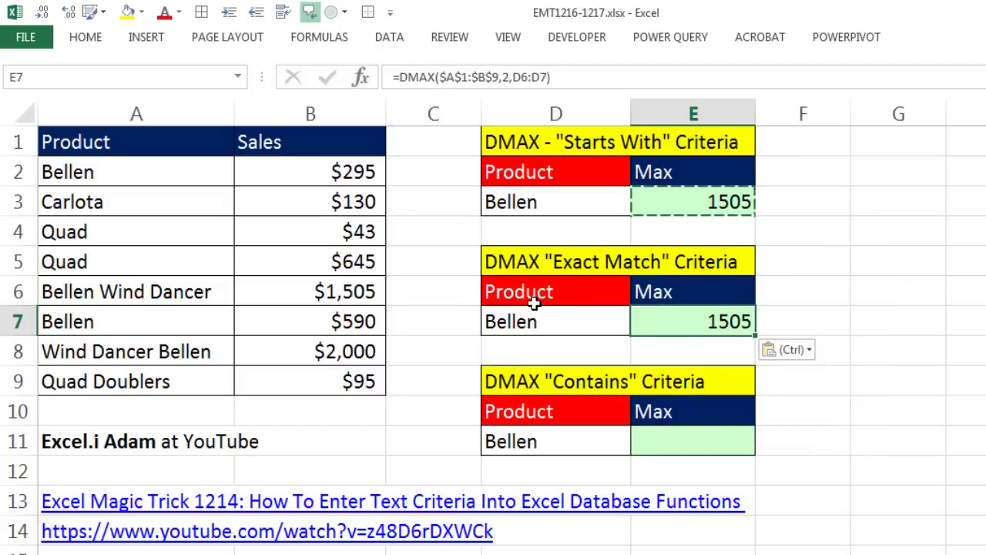
# Change the D7 criterion to ="=Bellen" so E7 returns 590
pyautogui.doubleClick(489, 323)
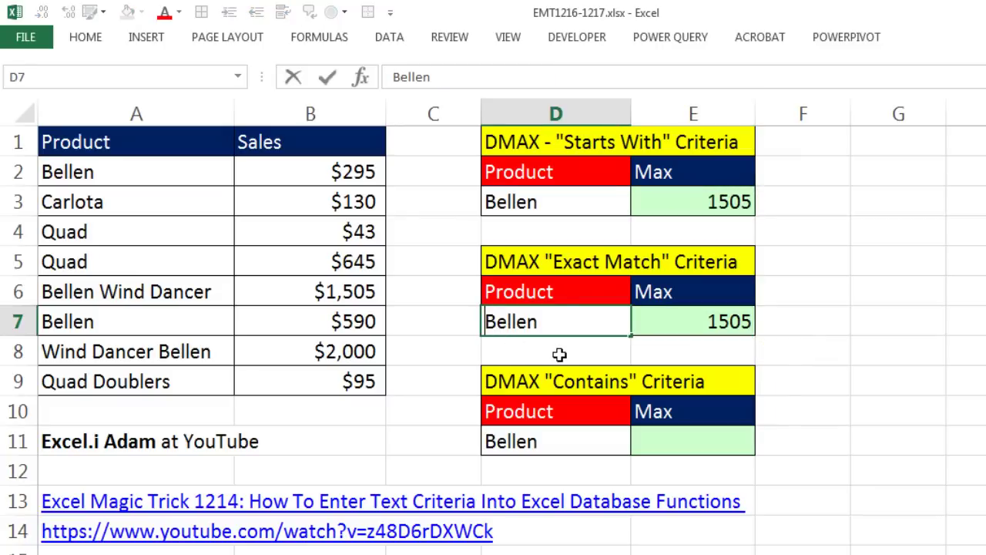
pyautogui.write('=')
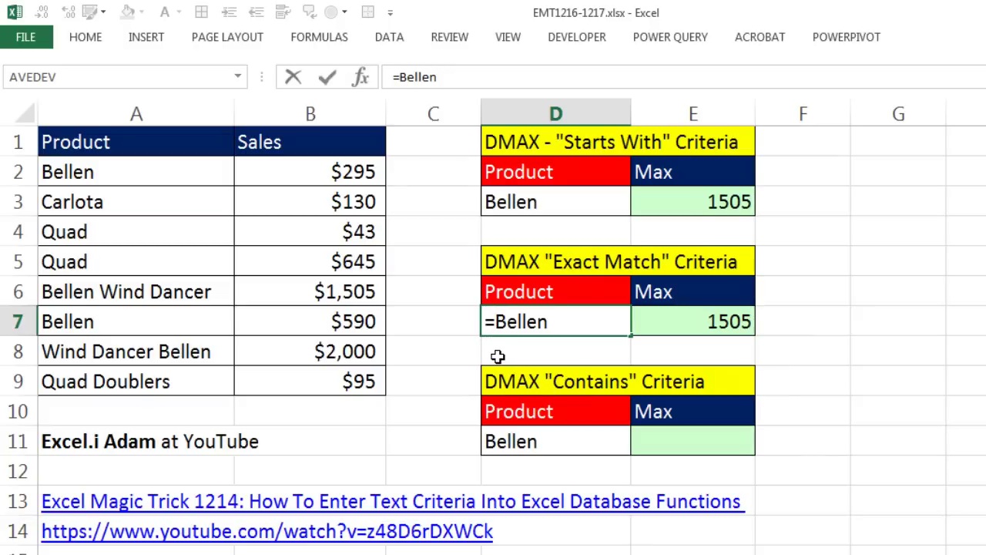
pyautogui.write('"')
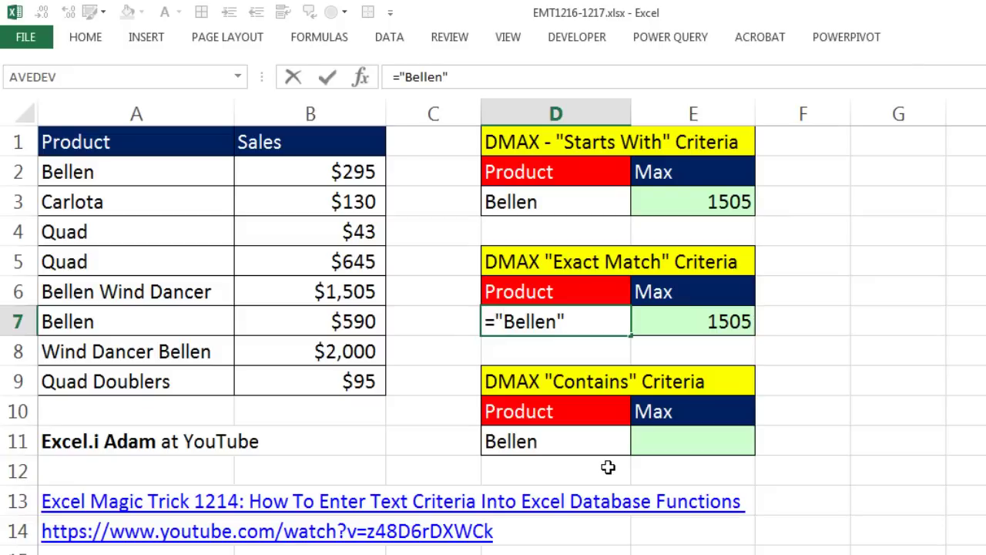
pyautogui.write('=')
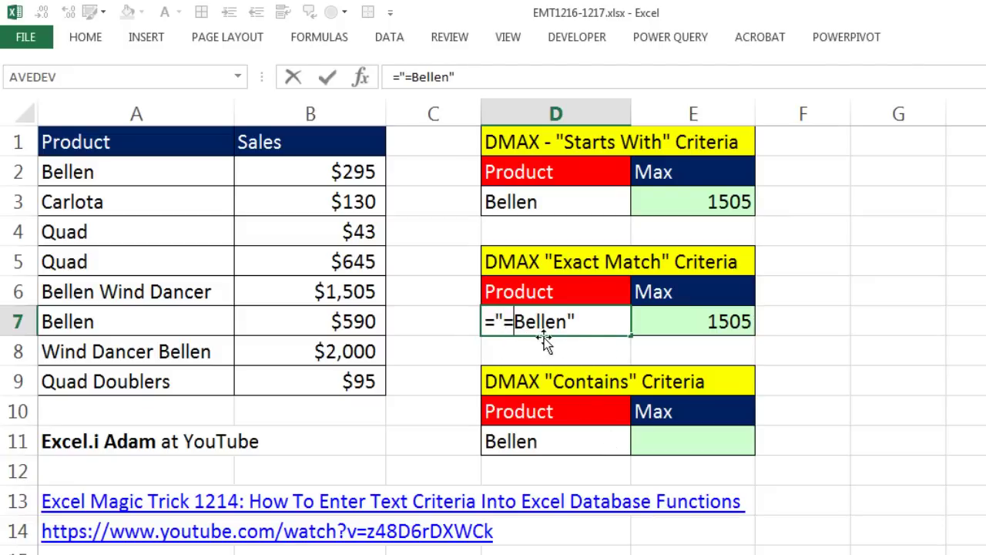
pyautogui.hotkey('ctrl', 'Return')
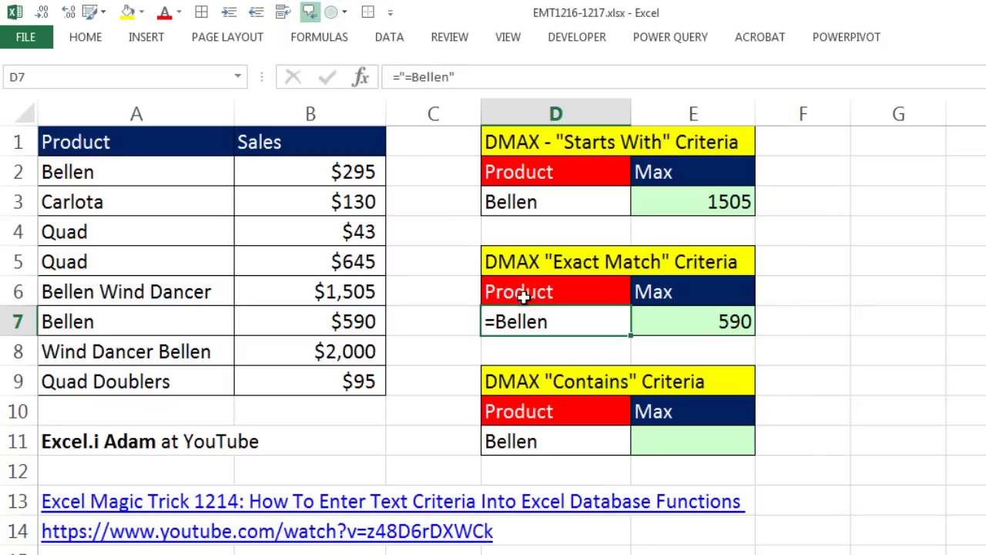
# Highlight the Bellen records in rows 2 and 7 and inspect E7's DMAX formula
pyautogui.moveTo(126, 176); pyautogui.dragTo(312, 171)
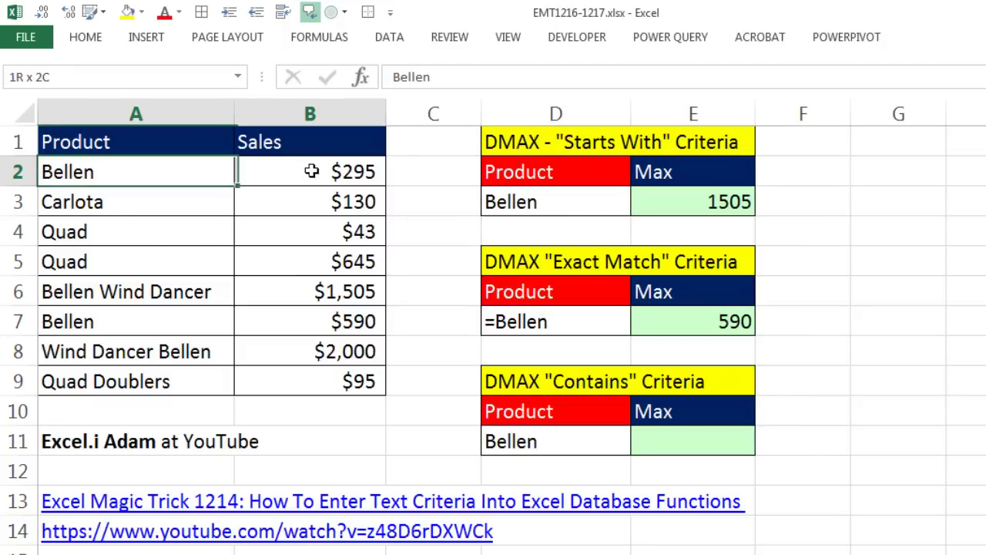
pyautogui.keyDown('ctrl'); pyautogui.moveTo(124, 325); pyautogui.dragTo(288, 321); pyautogui.keyUp('ctrl')
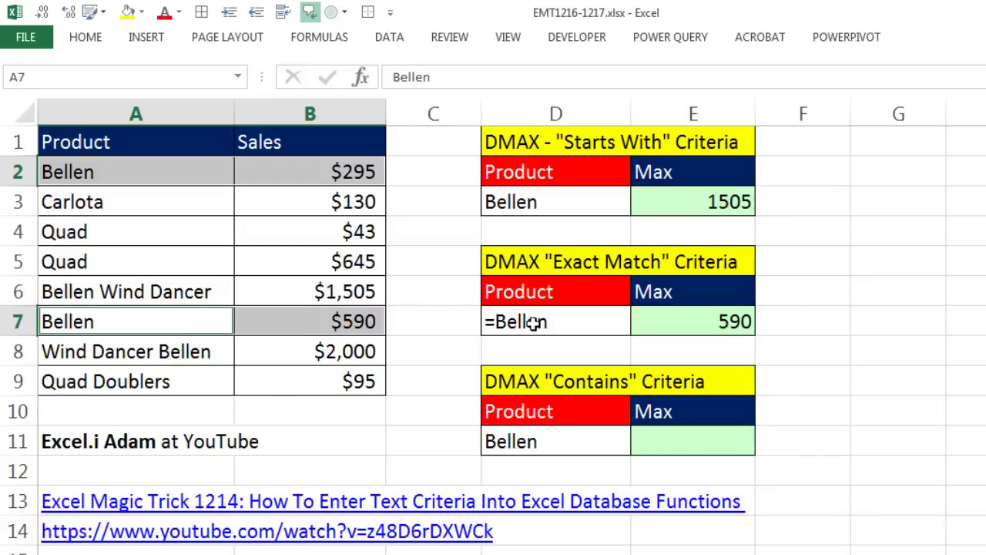
pyautogui.click(702, 324)
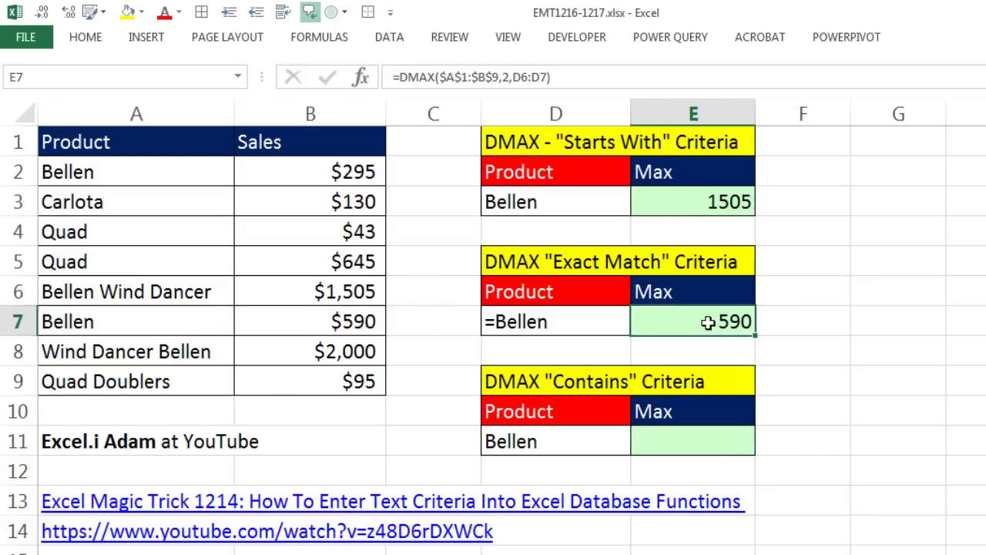
pyautogui.doubleClick(662, 321)
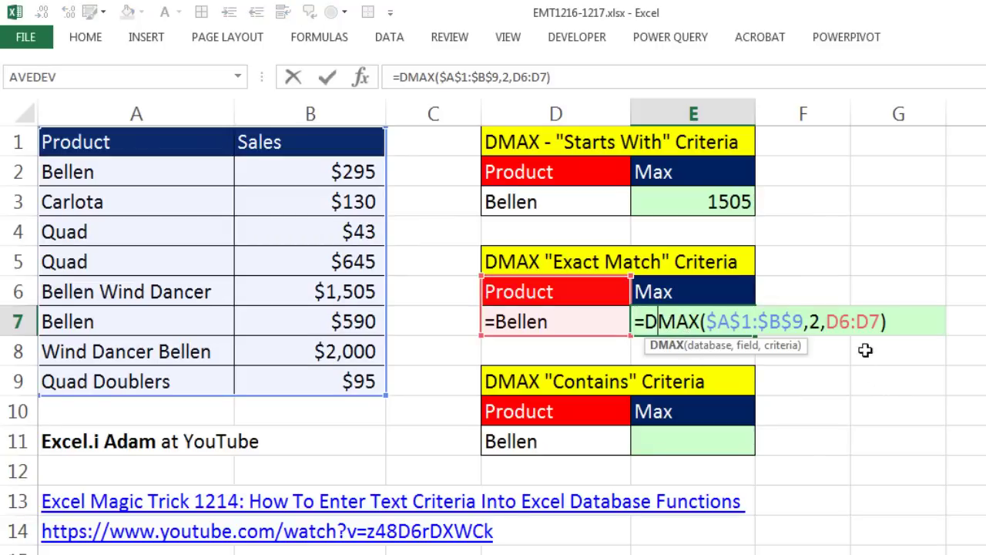
pyautogui.hotkey('ctrl', 'Return')
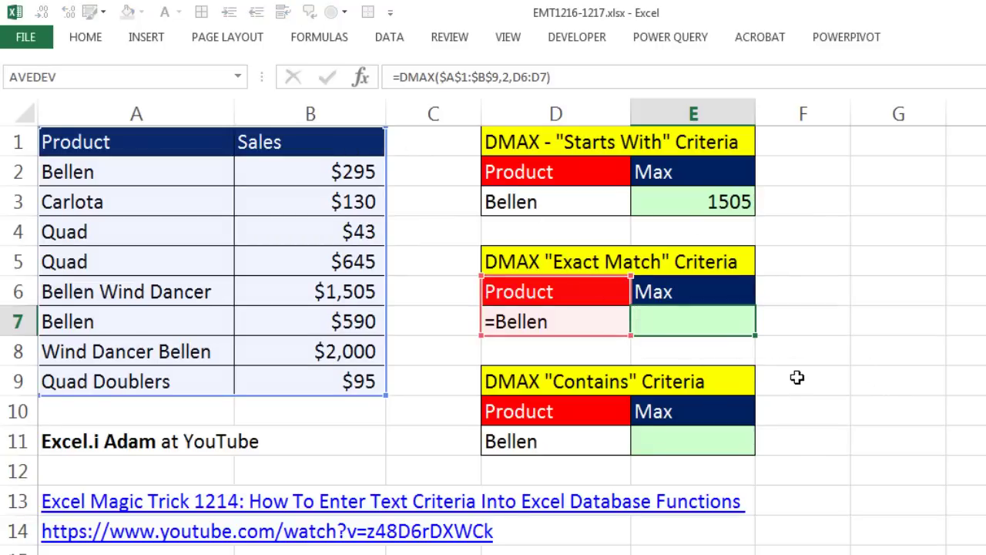
# Copy E7's DMAX formula into the Contains Max cell E11, returning 1505
pyautogui.hotkey('ctrl', 'Return')
pyautogui.hotkey('ctrl', 'c')
pyautogui.click(686, 443)
pyautogui.hotkey('ctrl', 'v')
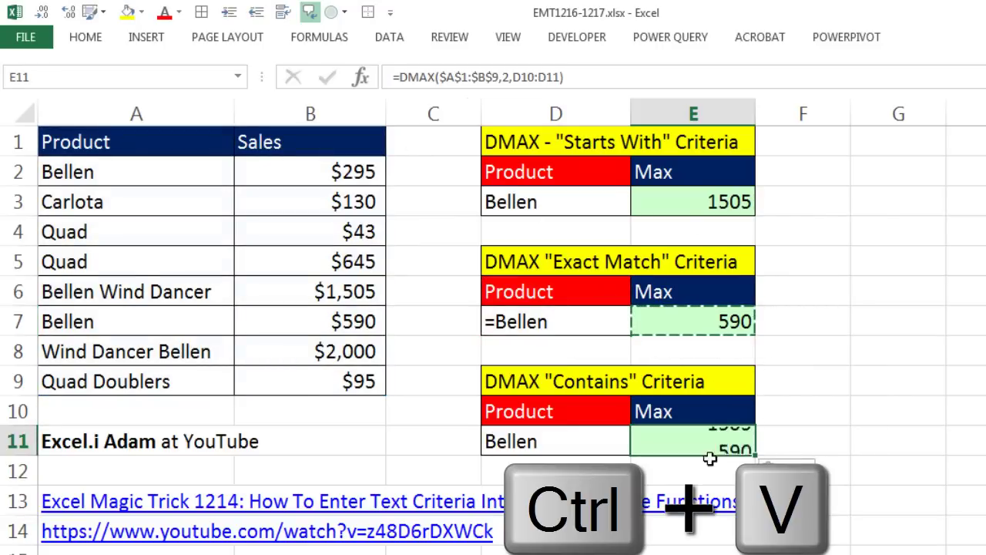
pyautogui.doubleClick(677, 438)
pyautogui.hotkey('ctrl', 'Return')
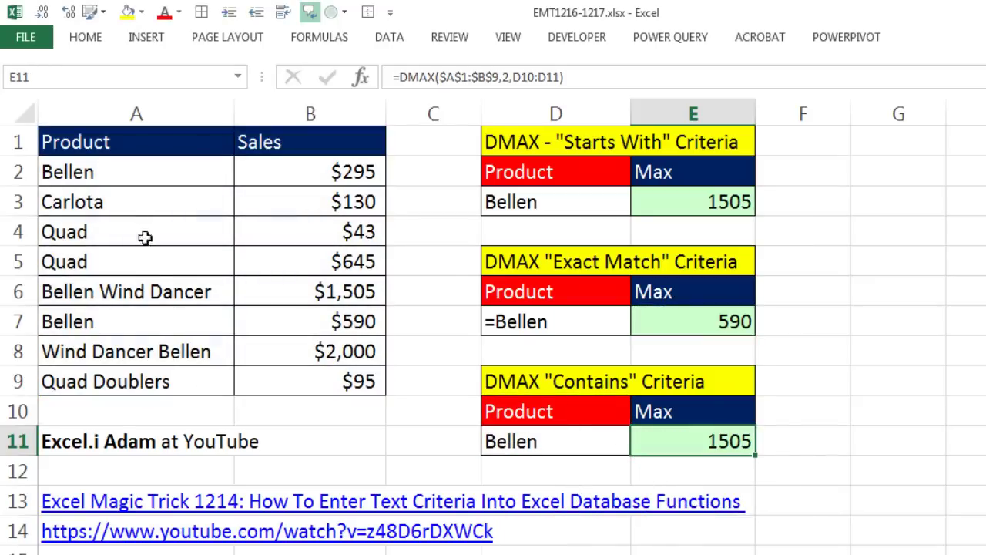
# Change the D11 criterion to *Bellen* so the Contains Max returns 2000
pyautogui.click(486, 442)
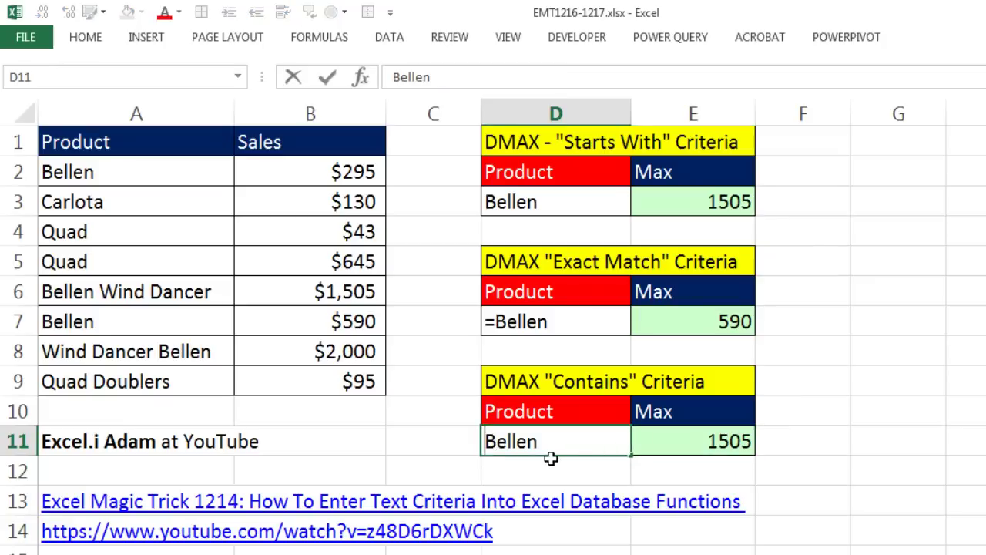
pyautogui.write('*')
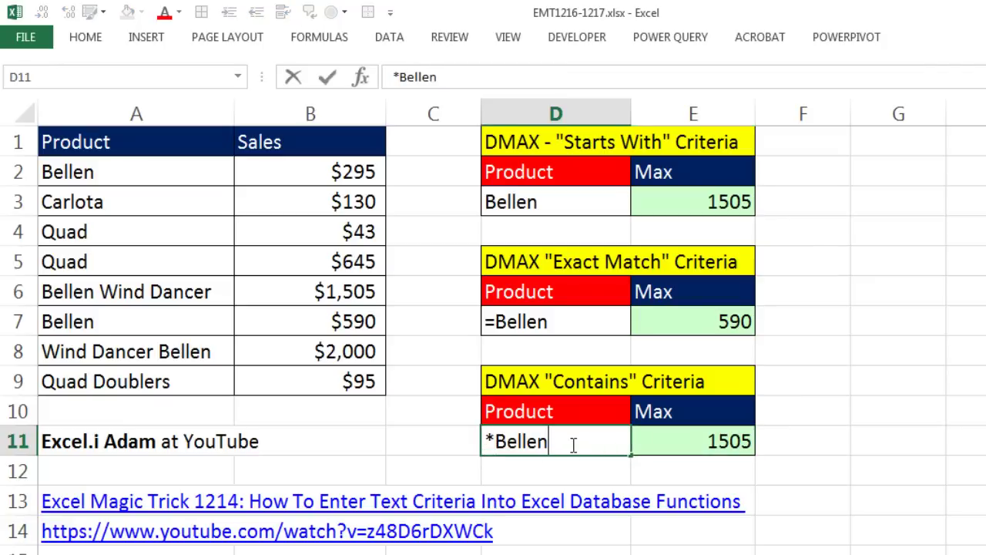
pyautogui.write('*')
pyautogui.hotkey('ctrl', 'Return')
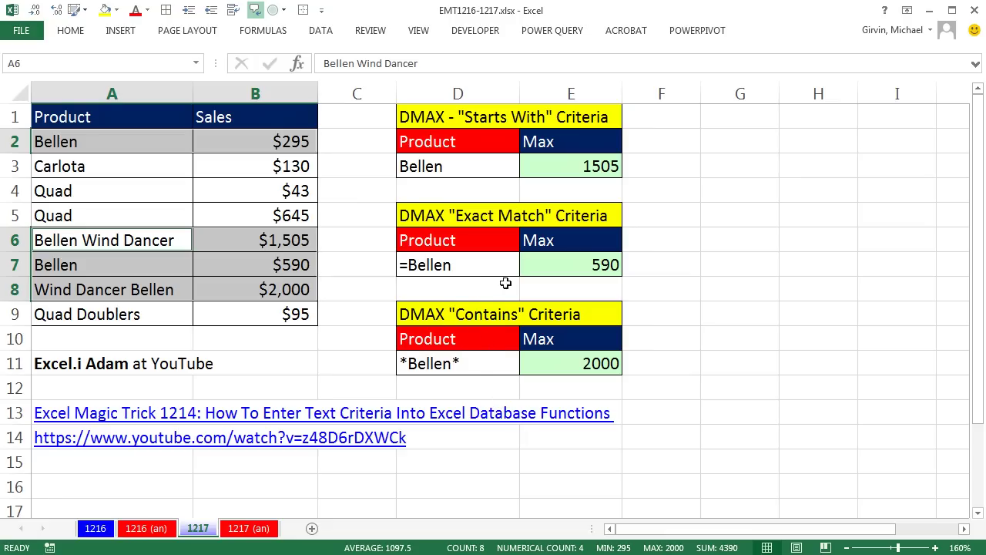
pyautogui.doubleClick(415, 265)
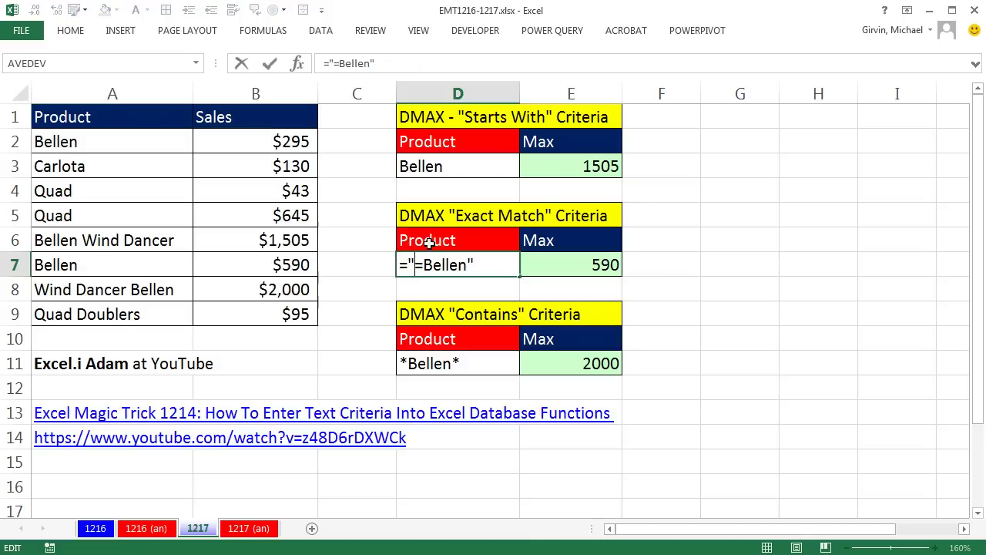
pyautogui.hotkey('ctrl', 'Return')
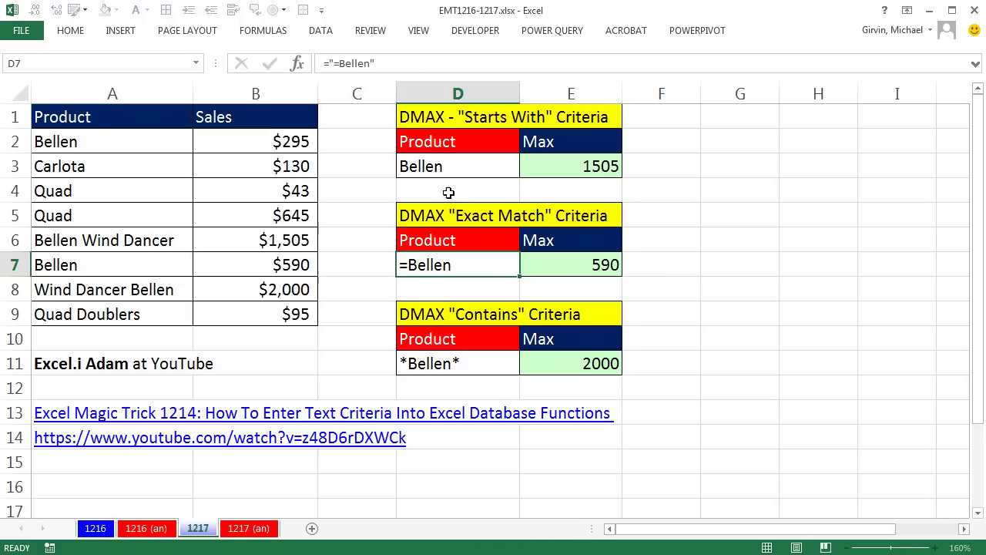
pyautogui.click(487, 175)
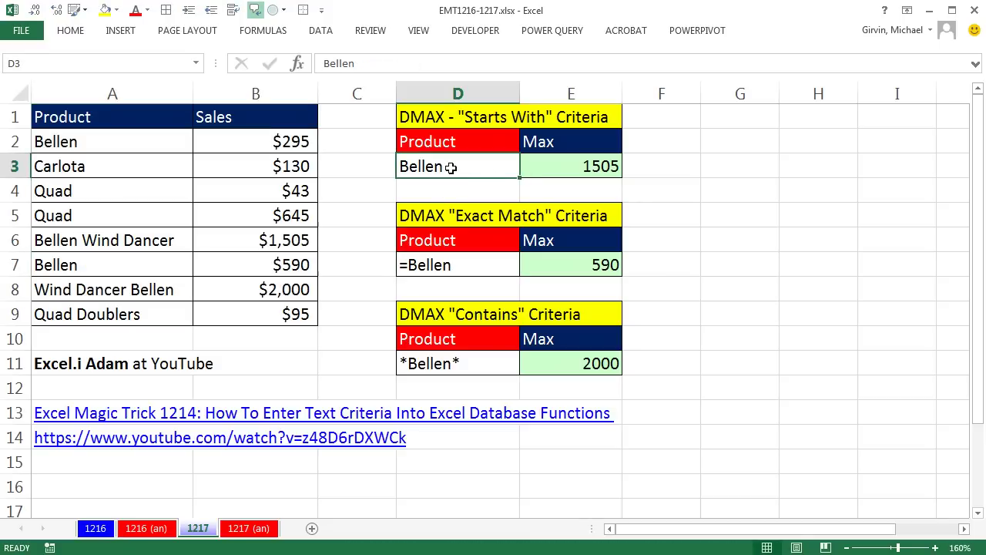